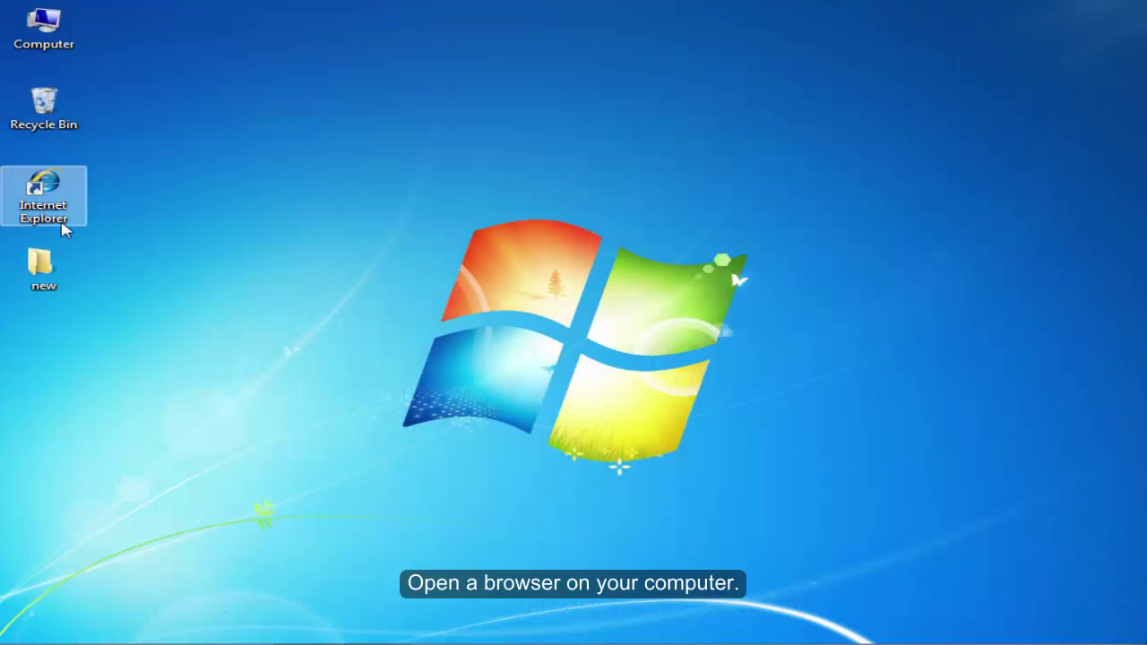
Step: Launch Internet Explorer and browse to the router admin address 192.168.0.1
{"action": "double_click", "coordinate": [63, 226]}
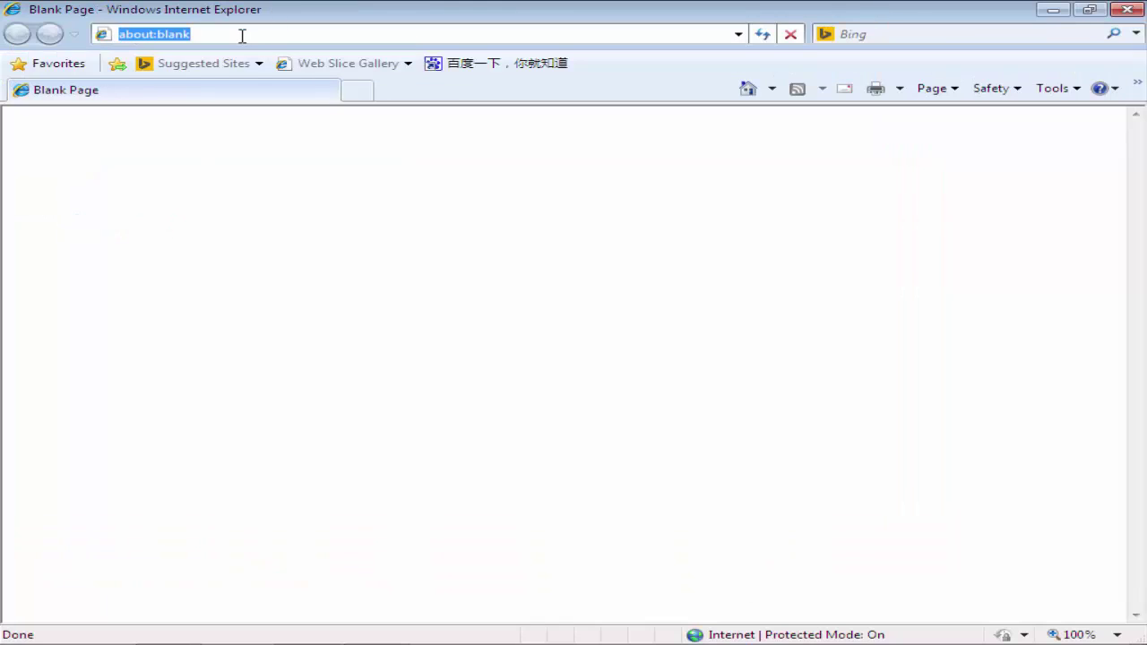
{"action": "left_click", "coordinate": [242, 34]}
{"action": "key", "text": "BackSpace"}
{"action": "key", "text": "BackSpace"}
{"action": "key", "text": "BackSpace"}
{"action": "key", "text": "BackSpace"}
{"action": "key", "text": "BackSpace"}
{"action": "key", "text": "BackSpace"}
{"action": "key", "text": "BackSpace"}
{"action": "type", "text": "192.1"}
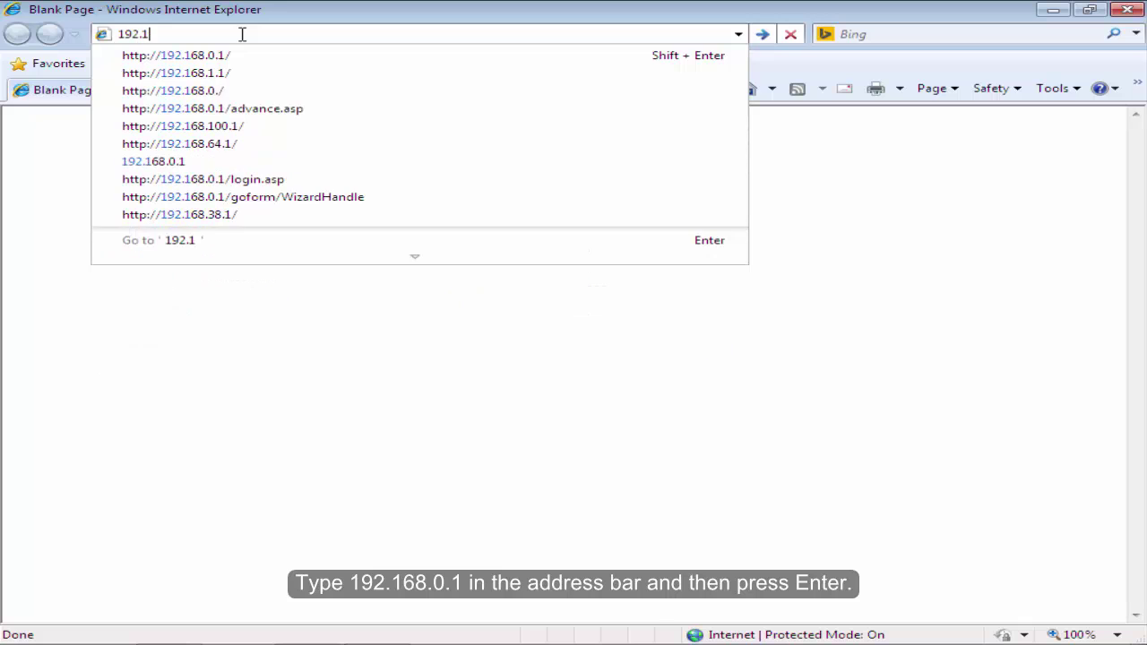
{"action": "type", "text": "68.0.1"}
{"action": "key", "text": "Return"}
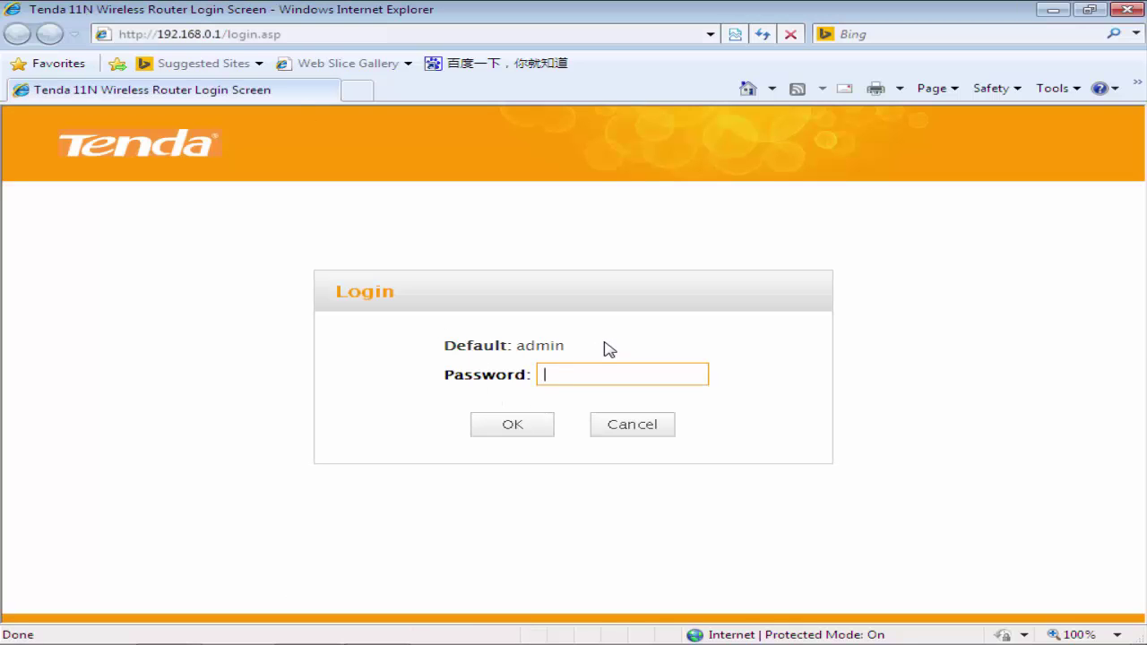
Step: Log in with the router's default password to reach the Internet Connection Setup page
{"action": "left_click_drag", "start_coordinate": [603, 349], "coordinate": [436, 346]}
{"action": "left_click", "coordinate": [626, 346]}
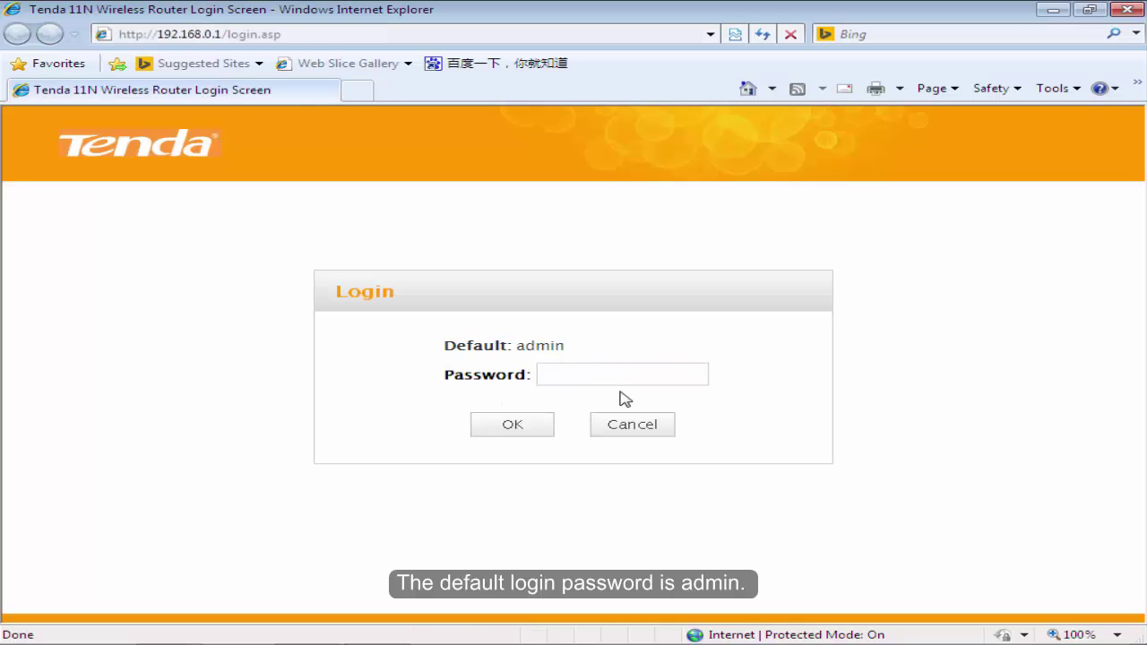
{"action": "left_click", "coordinate": [604, 373]}
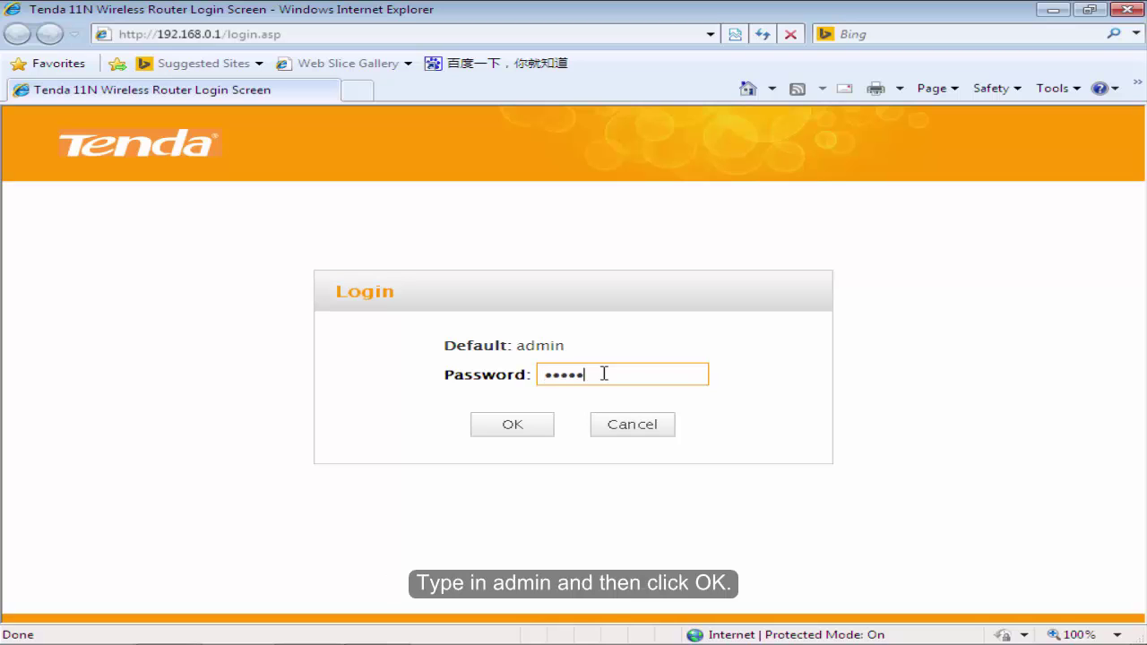
{"action": "left_click", "coordinate": [544, 439]}
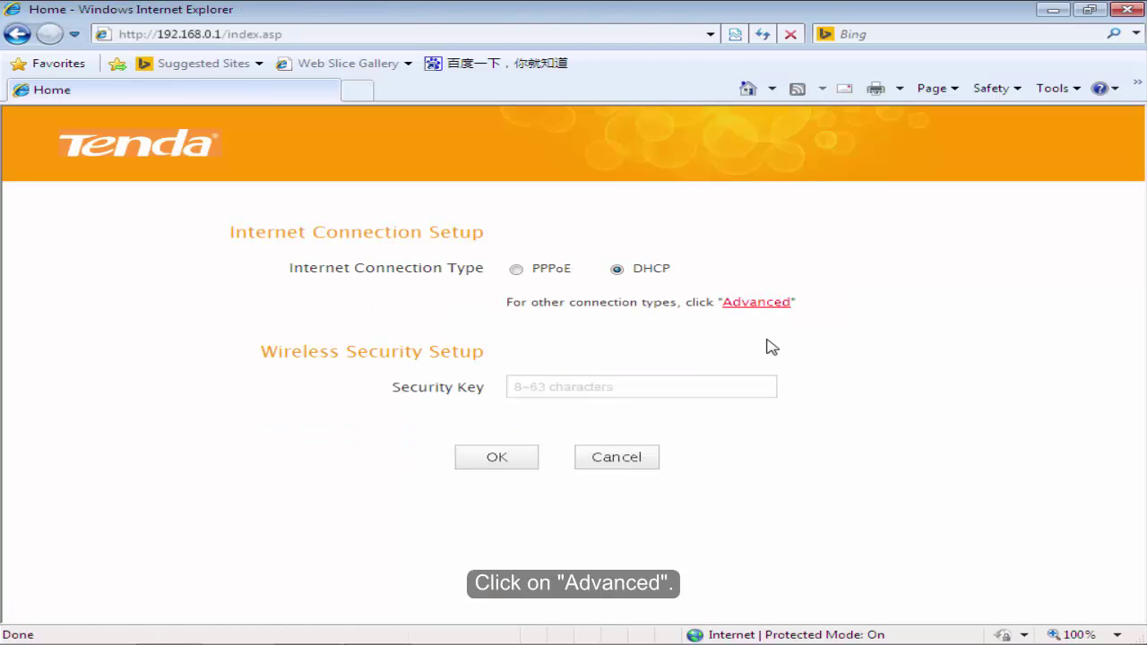
Step: In Advanced settings, set the WAN Medium Type to Wireless WAN
{"action": "left_click", "coordinate": [733, 305]}
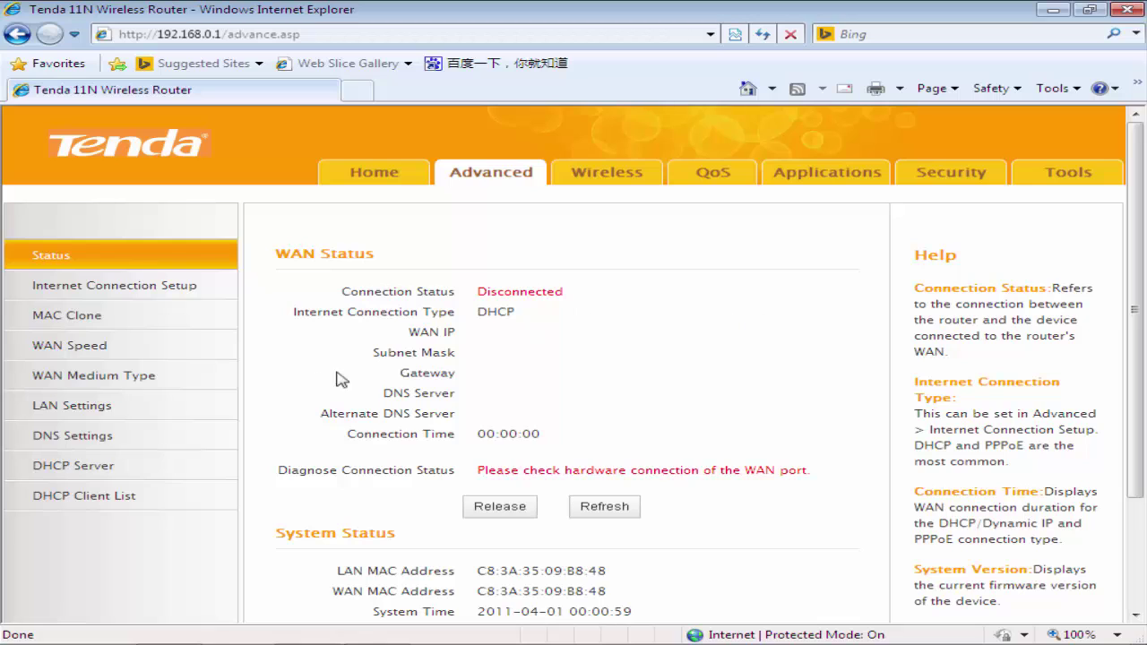
{"action": "left_click", "coordinate": [85, 388]}
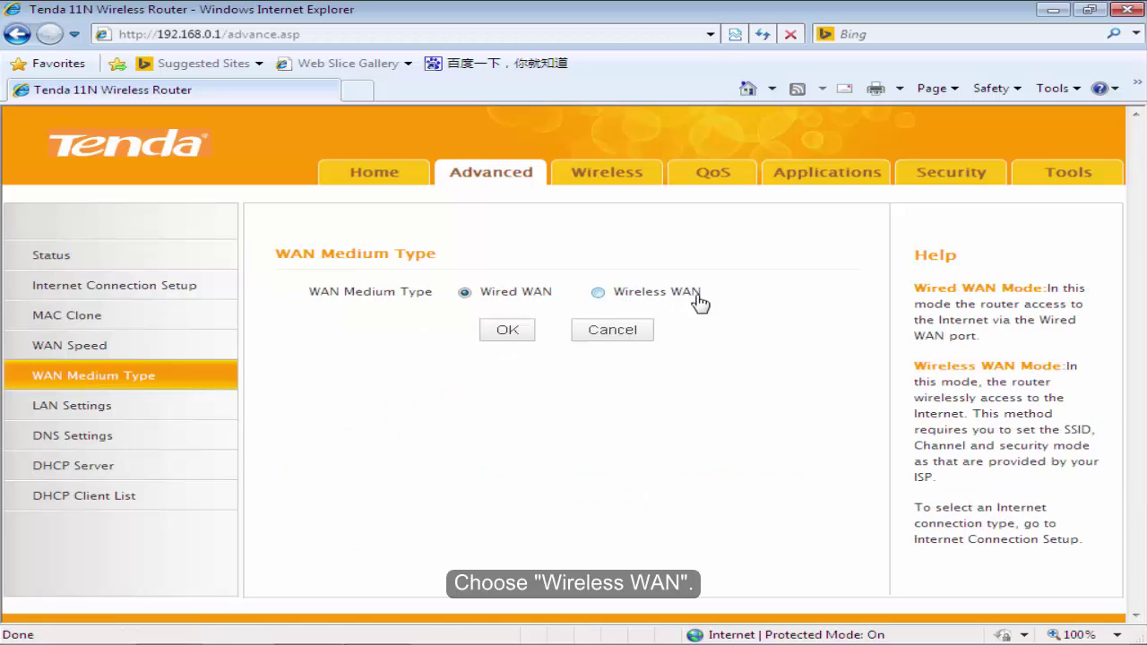
{"action": "left_click", "coordinate": [605, 297]}
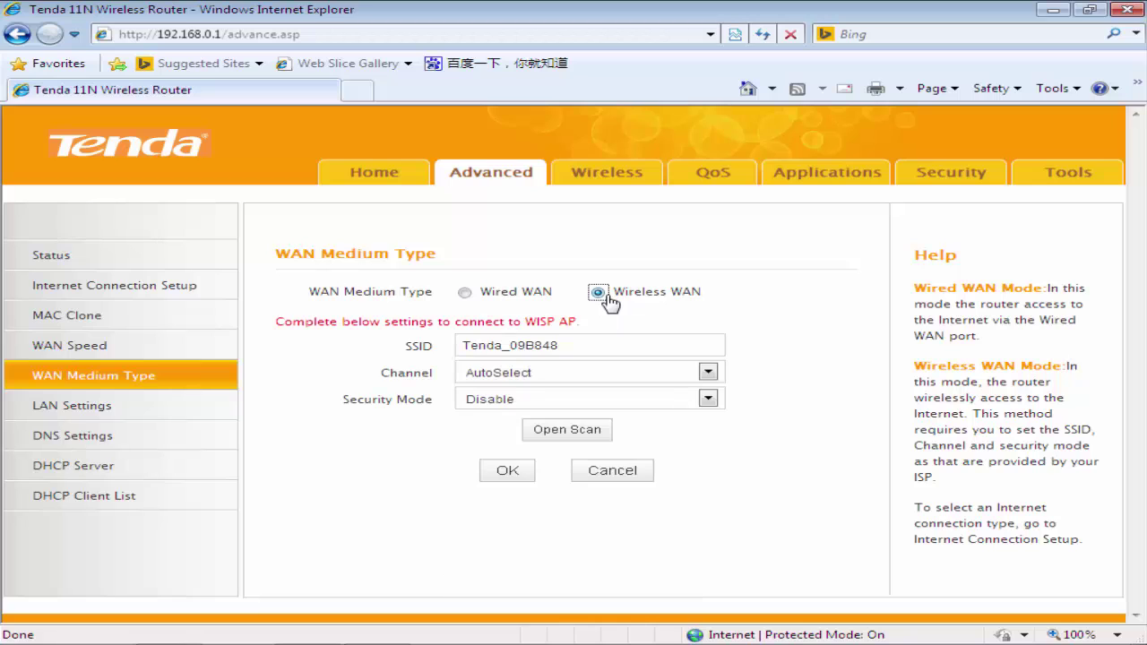
Step: Scan for networks and connect to Tenda_999, auto-filling channel 3 and Mixed WPA/WPA2-PSK
{"action": "left_click", "coordinate": [562, 432]}
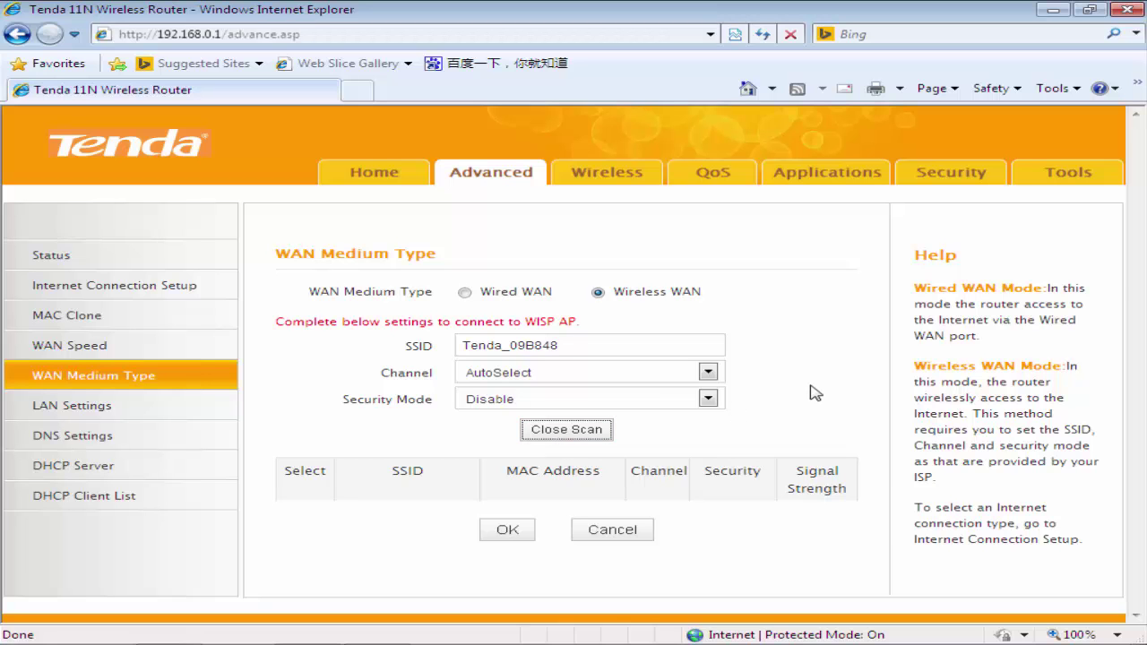
{"action": "left_click_drag", "start_coordinate": [1142, 257], "coordinate": [1140, 472]}
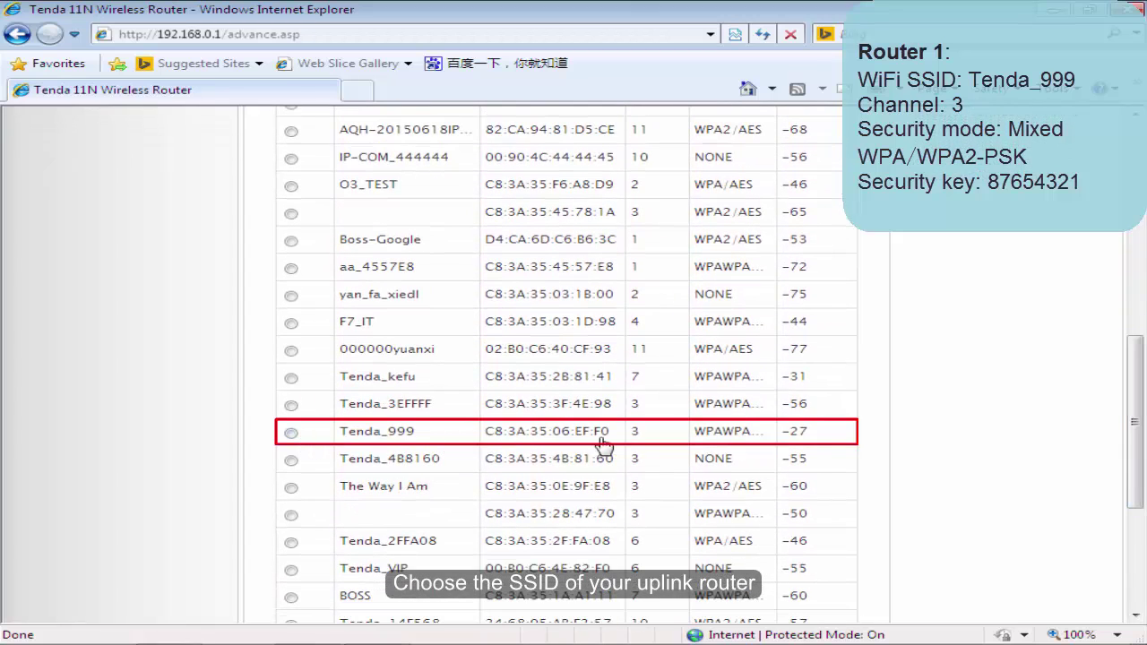
{"action": "left_click", "coordinate": [291, 433]}
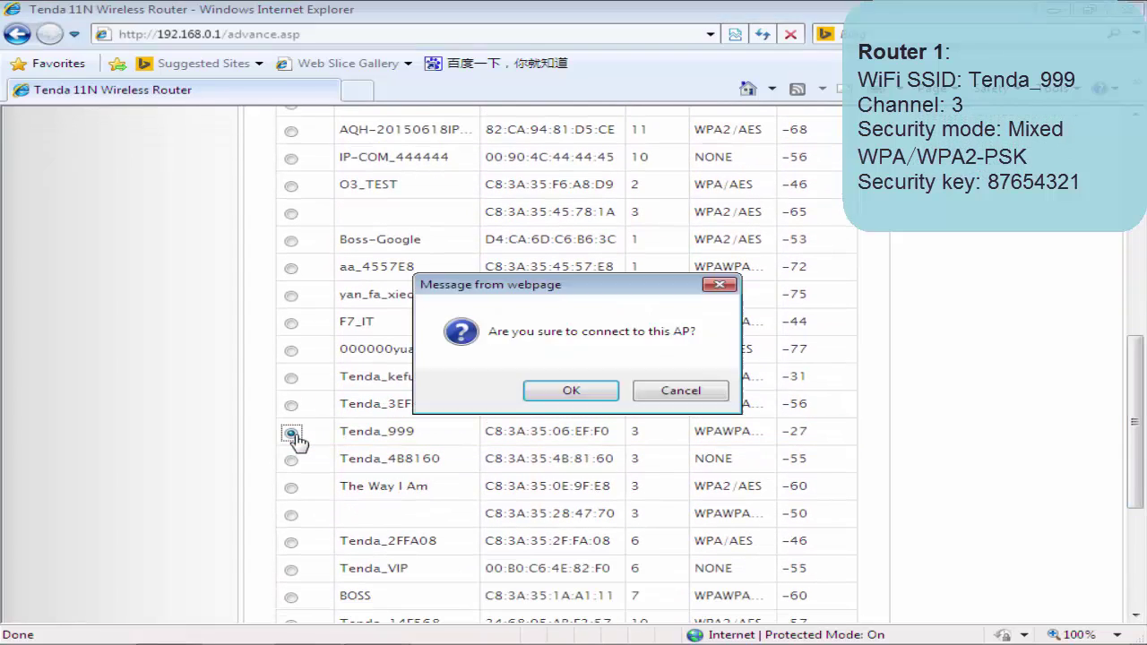
{"action": "left_click", "coordinate": [569, 394]}
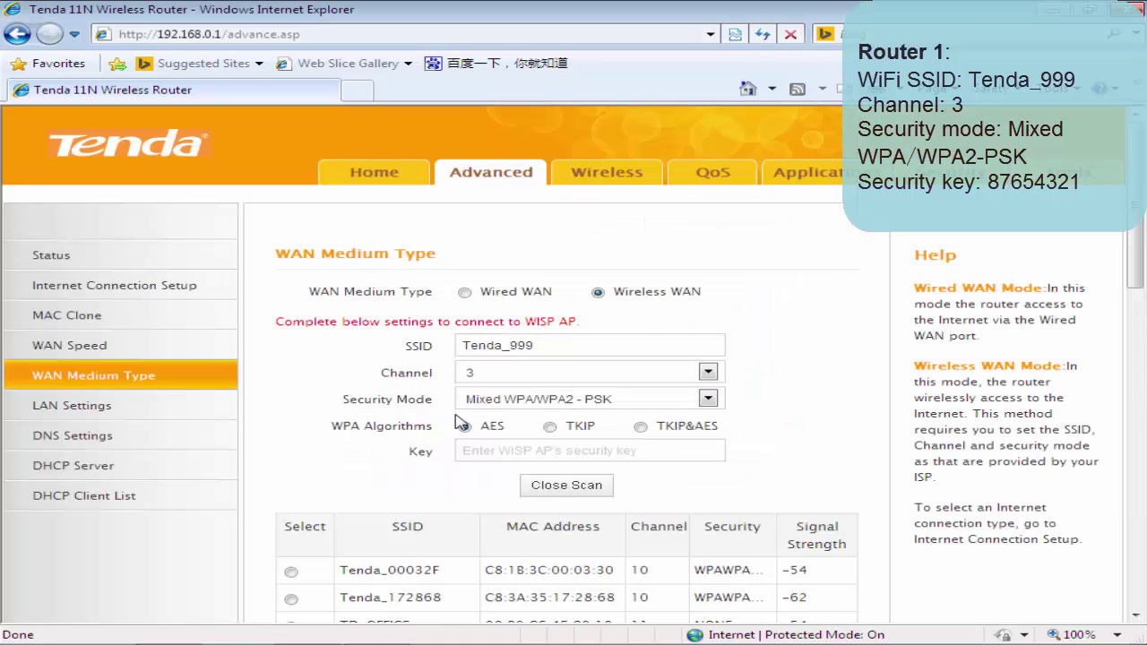
Step: Enter the uplink's security key, hide the scan list, and save so the router reboots
{"action": "left_click", "coordinate": [530, 450]}
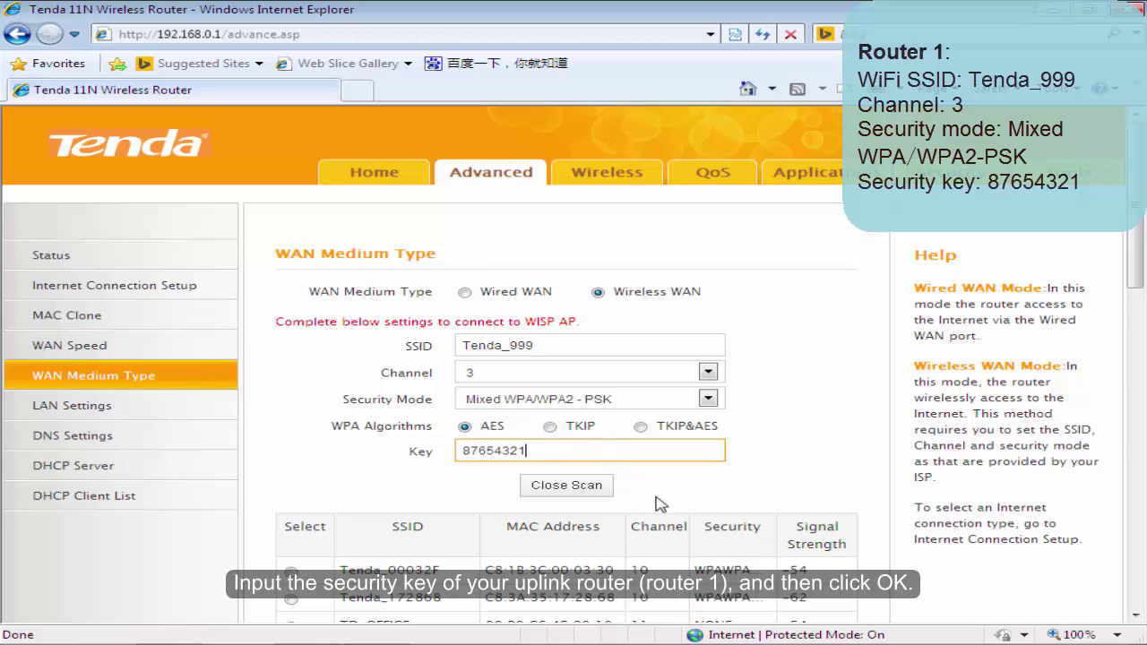
{"action": "left_click", "coordinate": [590, 491]}
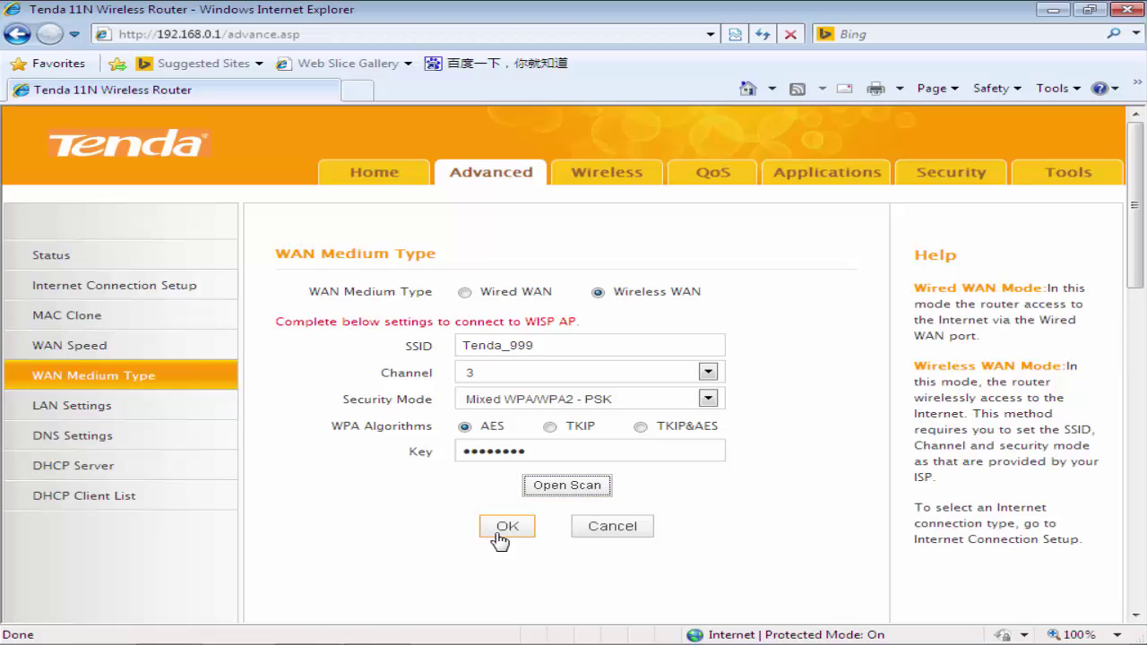
{"action": "left_click", "coordinate": [499, 533]}
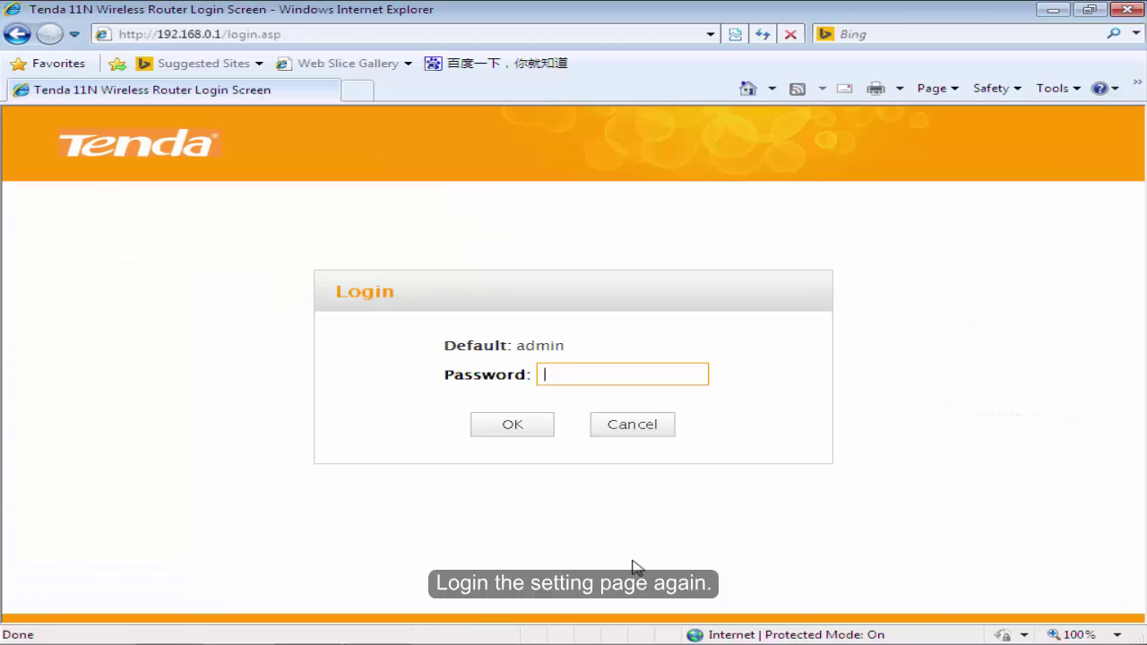
Step: Log back in after the reboot and open Advanced settings, which report an IP conflict
{"action": "left_click", "coordinate": [603, 374]}
{"action": "type", "text": "m"}
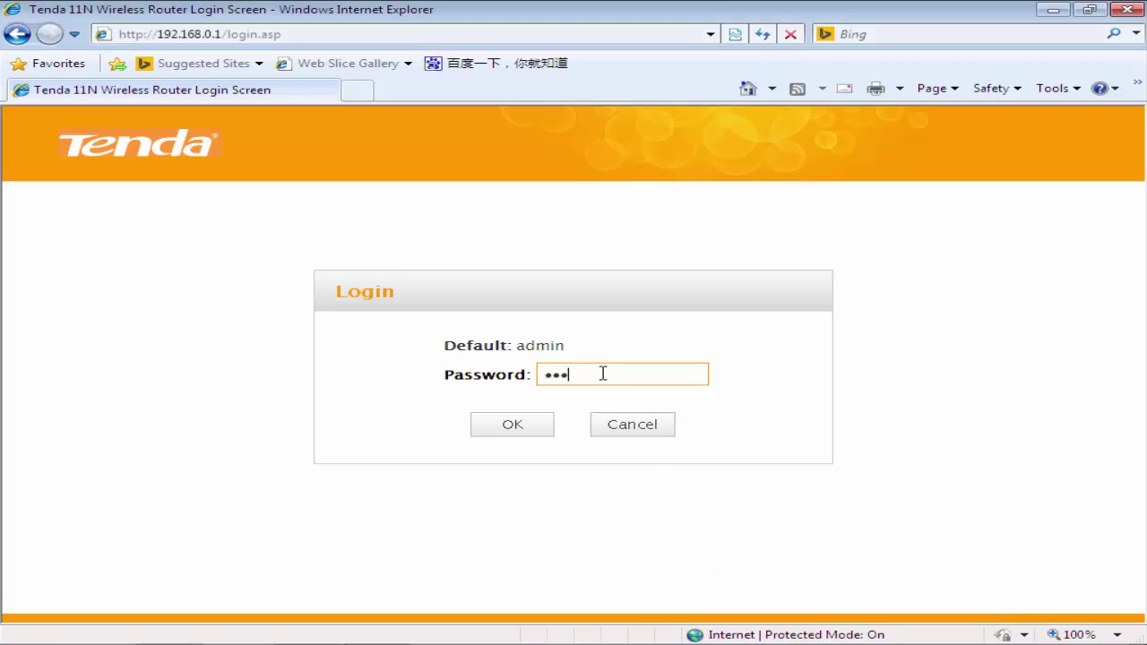
{"action": "key", "text": "Return"}
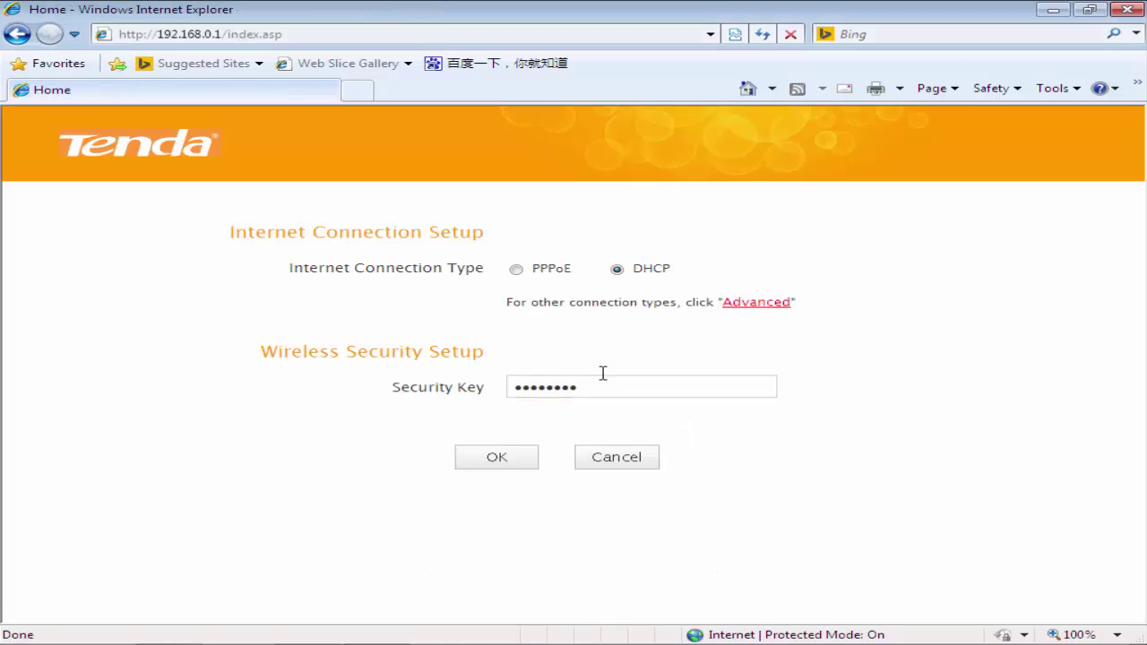
{"action": "left_click", "coordinate": [765, 304]}
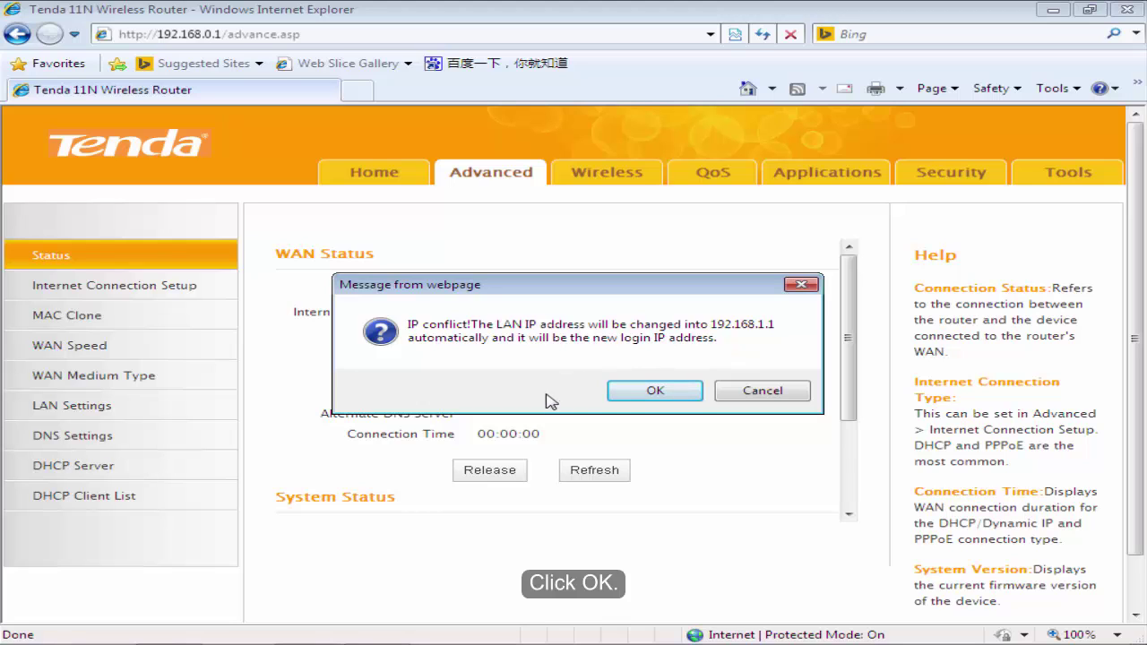
Step: Acknowledge the IP conflict notice and load the login page at 192.168.1.1
{"action": "left_click", "coordinate": [663, 392]}
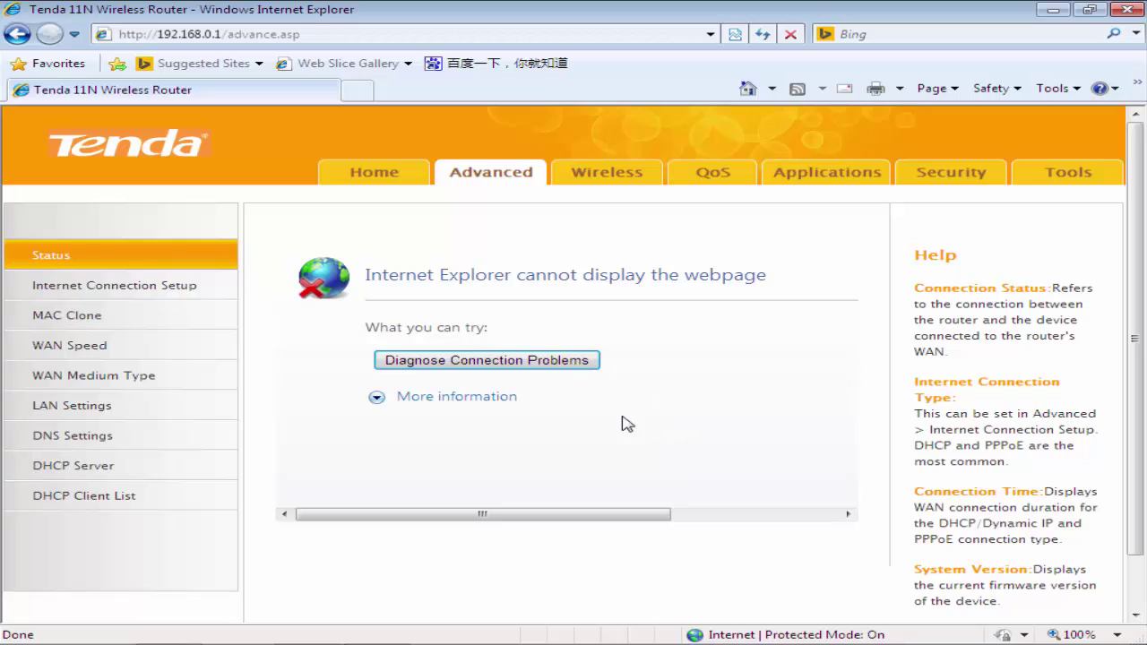
{"action": "left_click", "coordinate": [326, 36]}
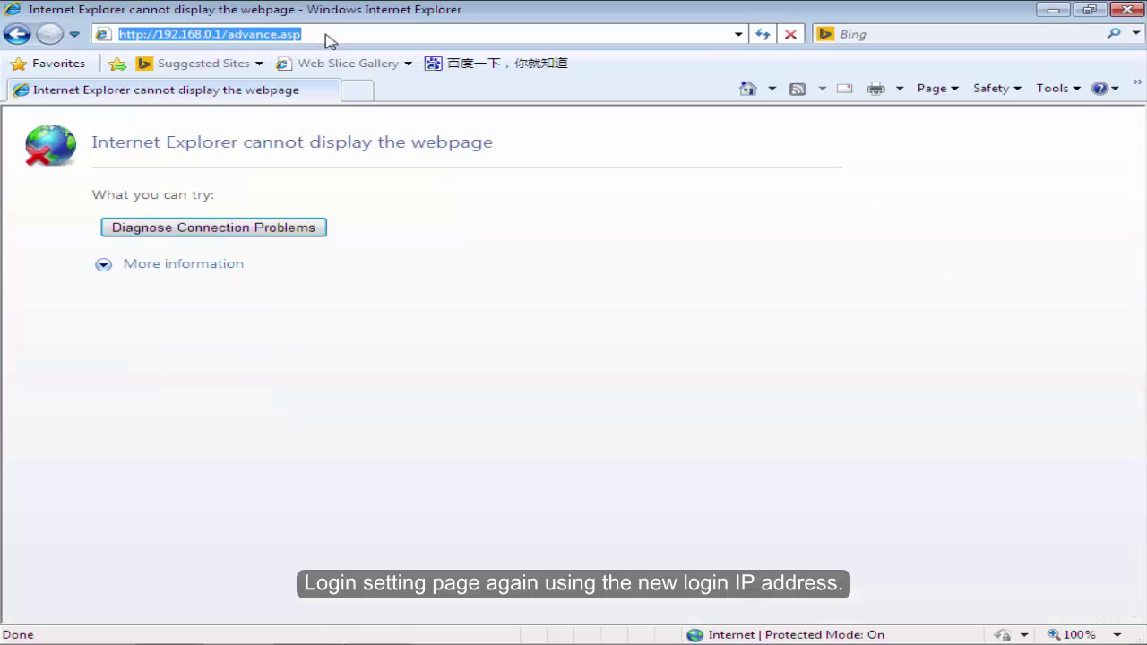
{"action": "key", "text": "BackSpace"}
{"action": "type", "text": "192."}
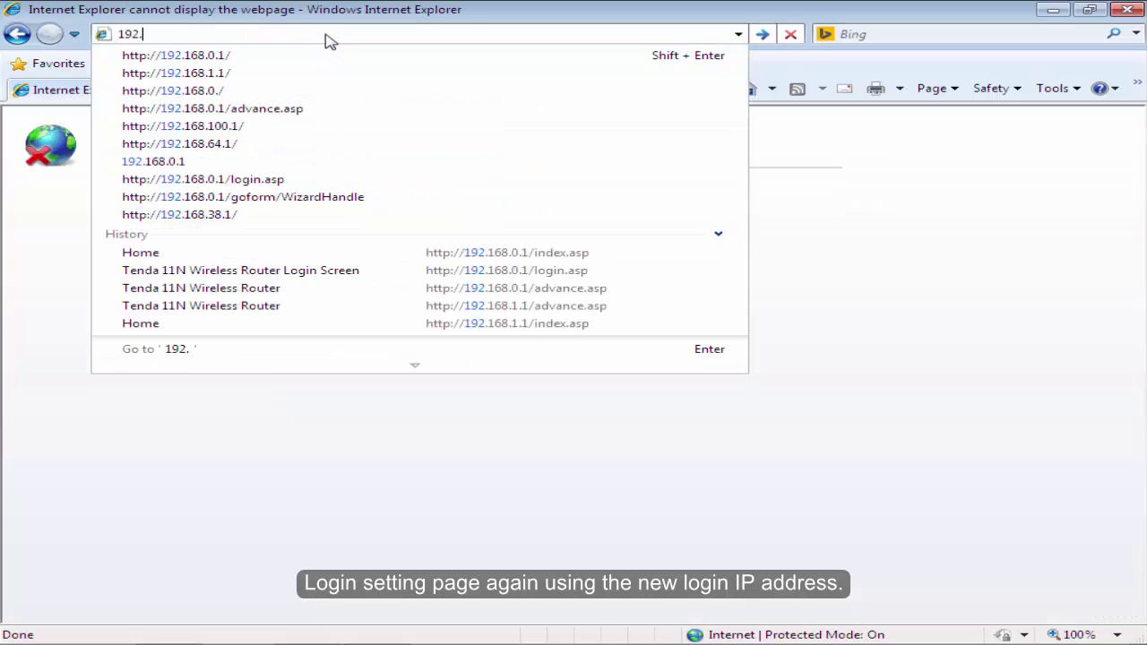
{"action": "type", "text": "168."}
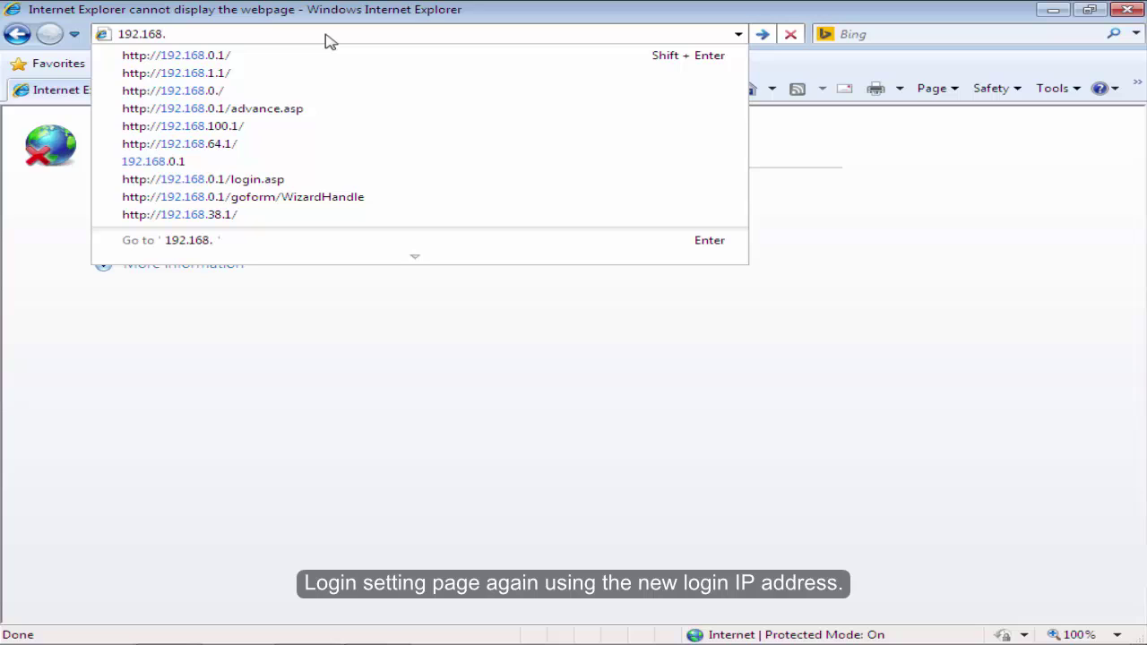
{"action": "type", "text": "1.1"}
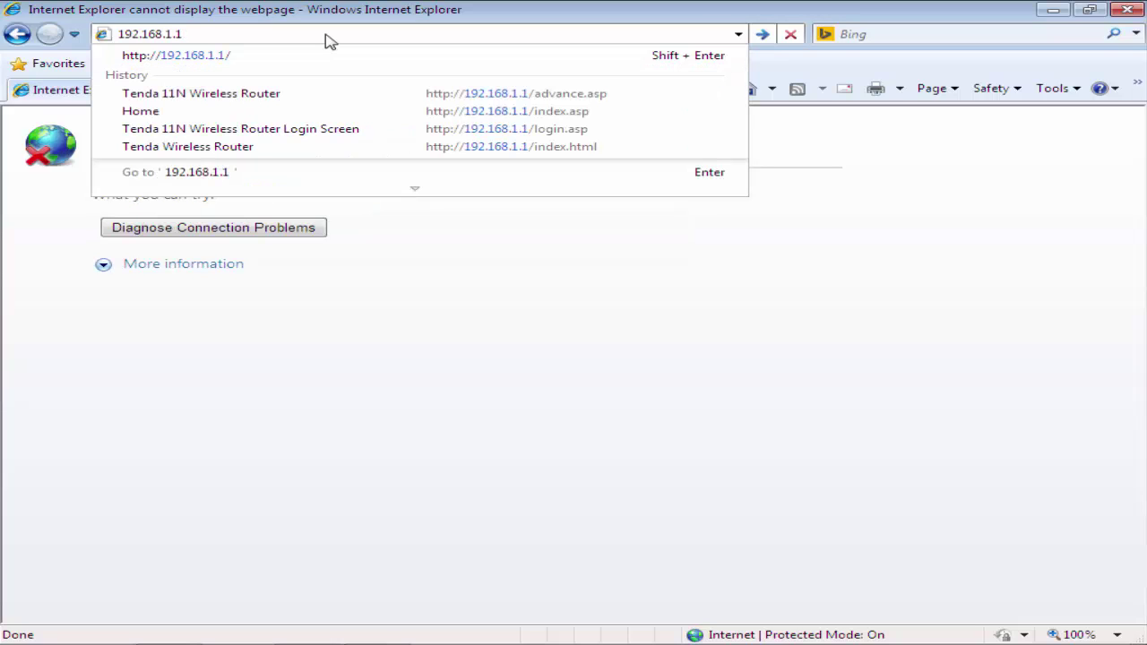
{"action": "key", "text": "Return"}
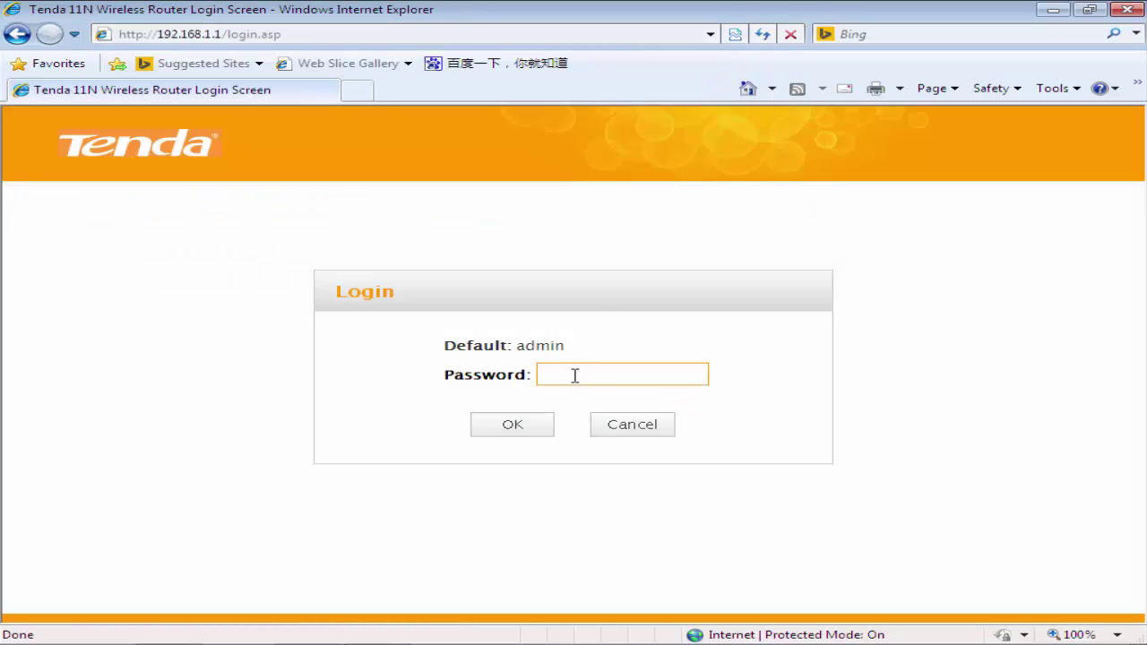
Step: Log in at 192.168.1.1 and open Advanced to see the wireless WAN Connected via DHCP
{"action": "left_click", "coordinate": [511, 435]}
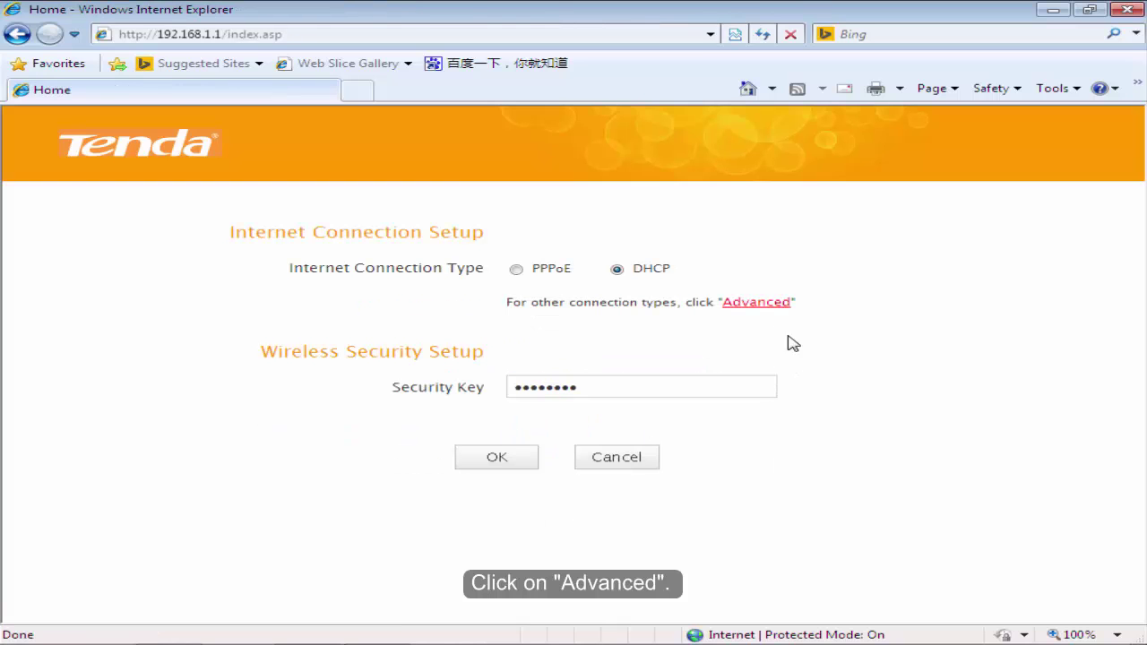
{"action": "left_click", "coordinate": [757, 303]}
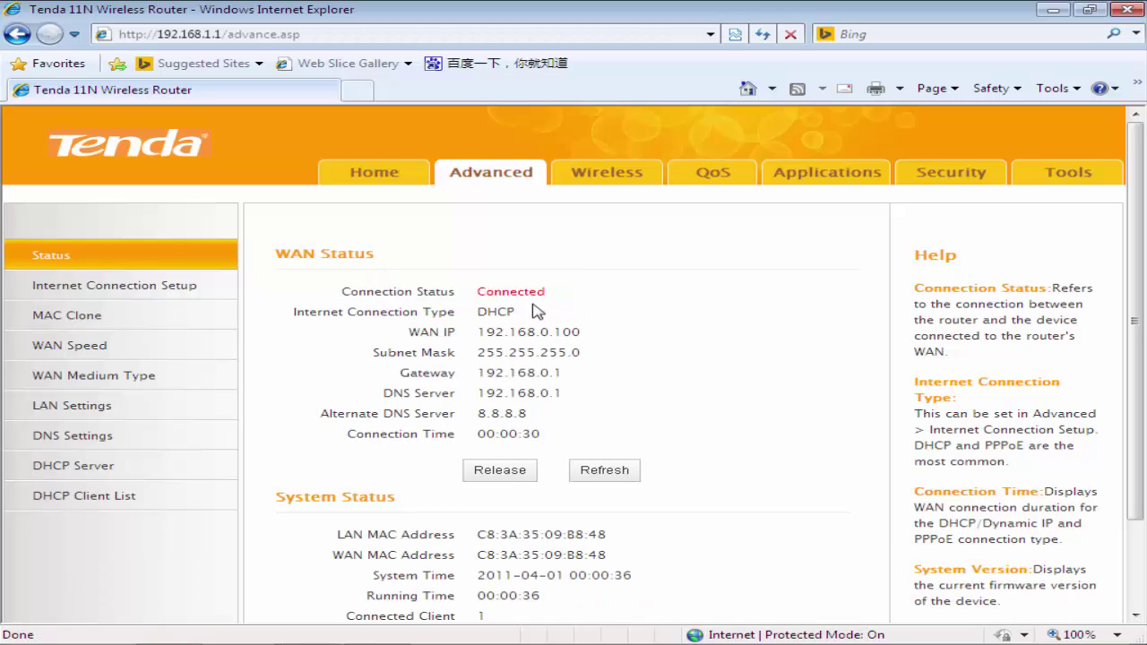
Step: In Wireless Basic Settings, change the secondary SSID from Tenda_09B848 to ABC and save
{"action": "left_click", "coordinate": [610, 190]}
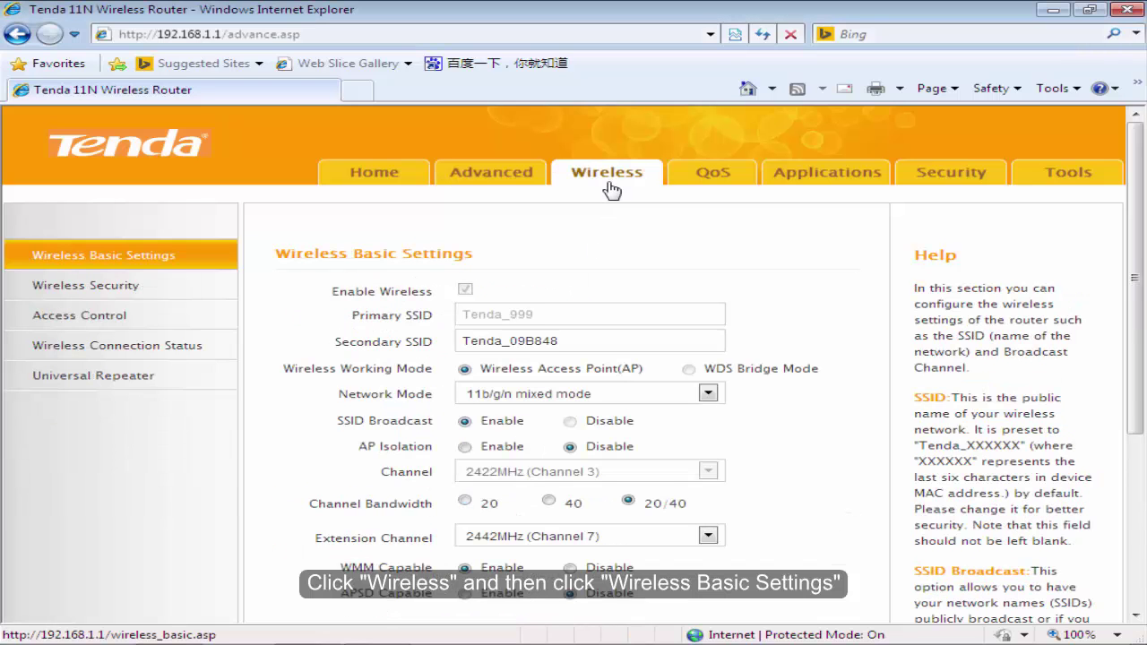
{"action": "left_click", "coordinate": [194, 265]}
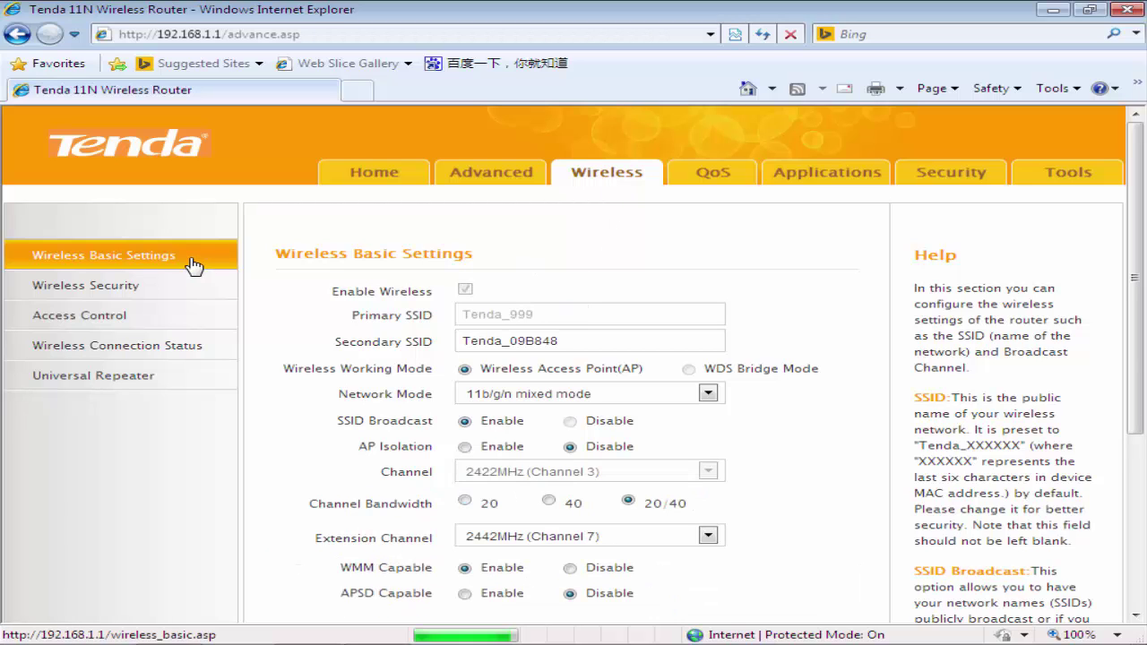
{"action": "left_click", "coordinate": [578, 342]}
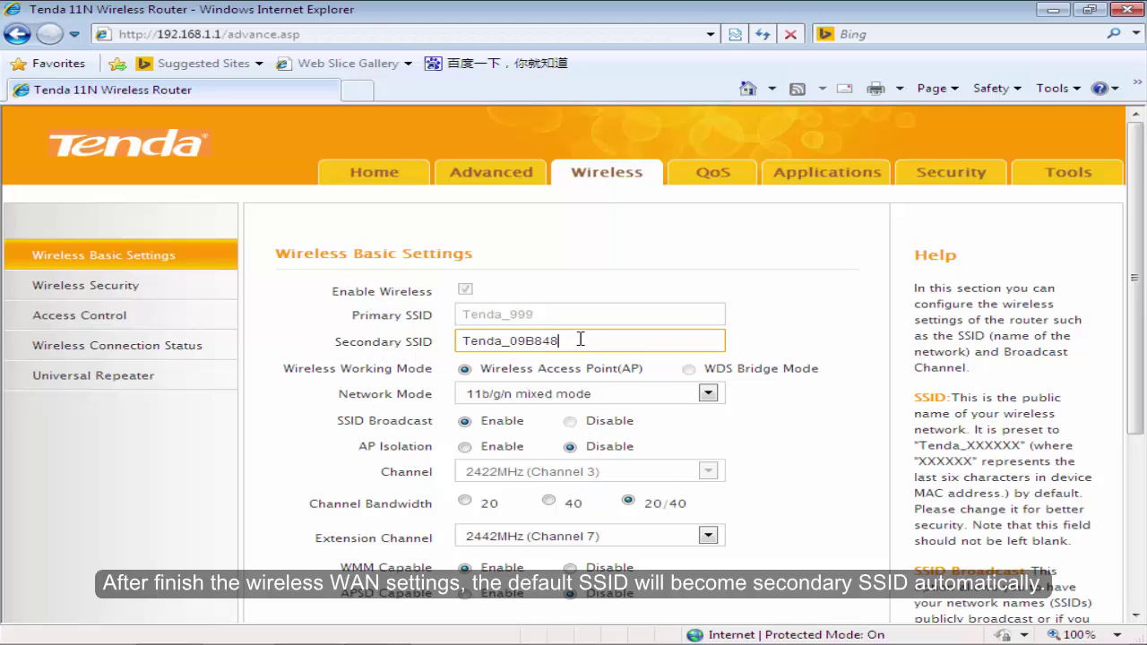
{"action": "key", "text": "BackSpace"}
{"action": "key", "text": "BackSpace"}
{"action": "key", "text": "BackSpace"}
{"action": "key", "text": "BackSpace"}
{"action": "key", "text": "BackSpace"}
{"action": "key", "text": "BackSpace"}
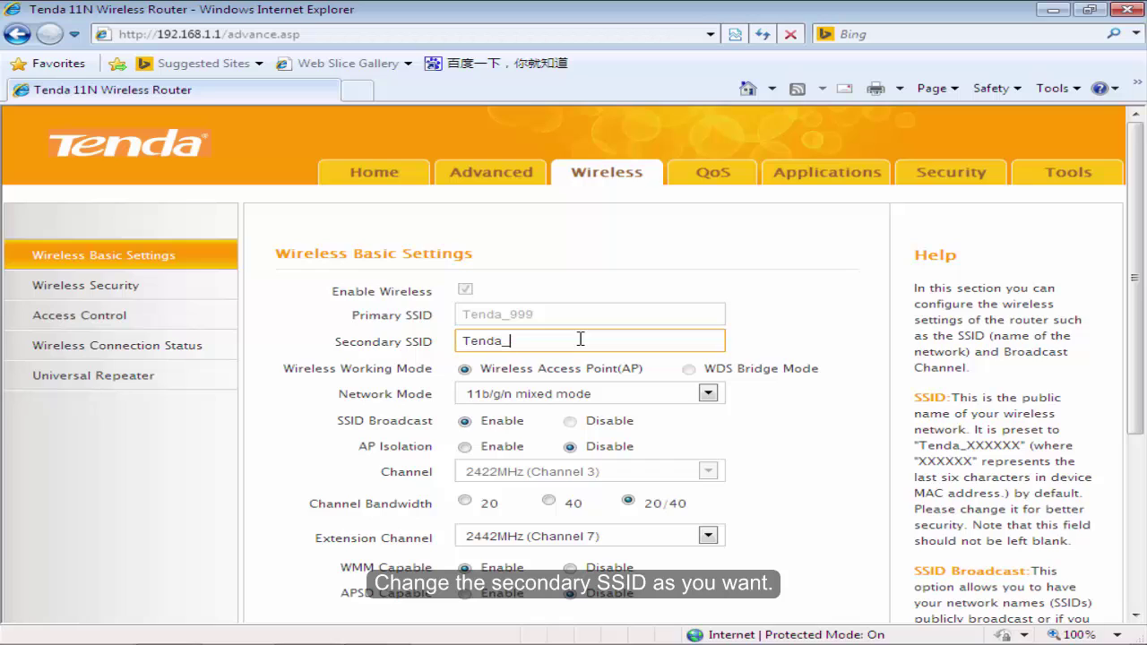
{"action": "key", "text": "BackSpace"}
{"action": "key", "text": "BackSpace"}
{"action": "key", "text": "BackSpace"}
{"action": "key", "text": "BackSpace"}
{"action": "key", "text": "BackSpace"}
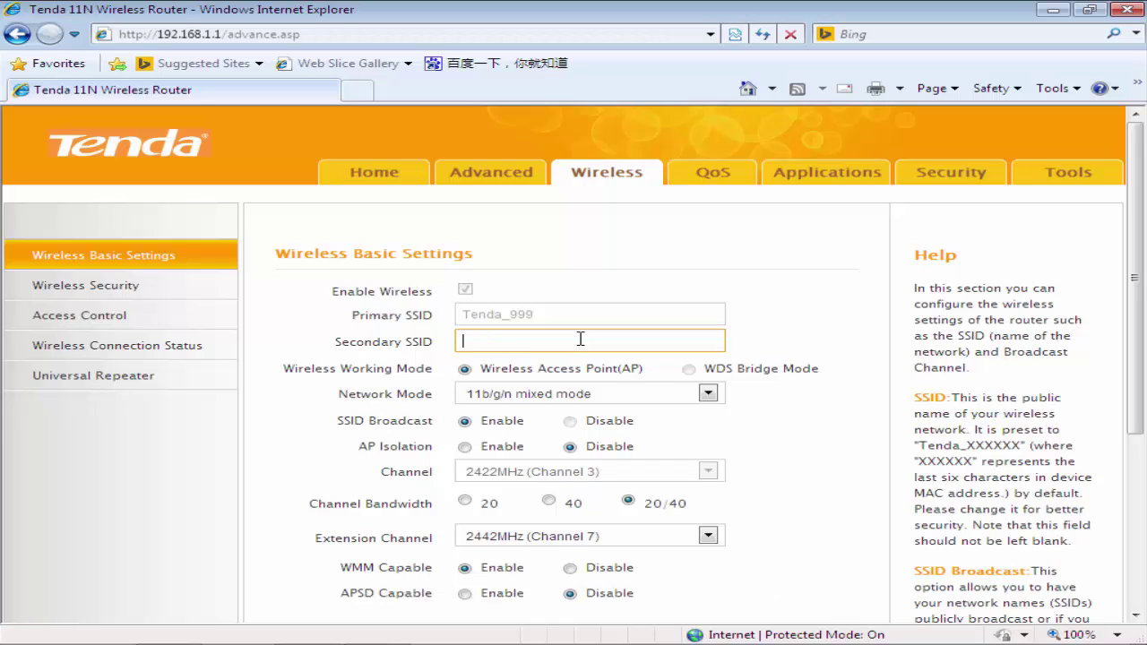
{"action": "type", "text": "ABC"}
{"action": "left_click_drag", "start_coordinate": [1137, 340], "coordinate": [1140, 389]}
{"action": "left_click", "coordinate": [507, 570]}
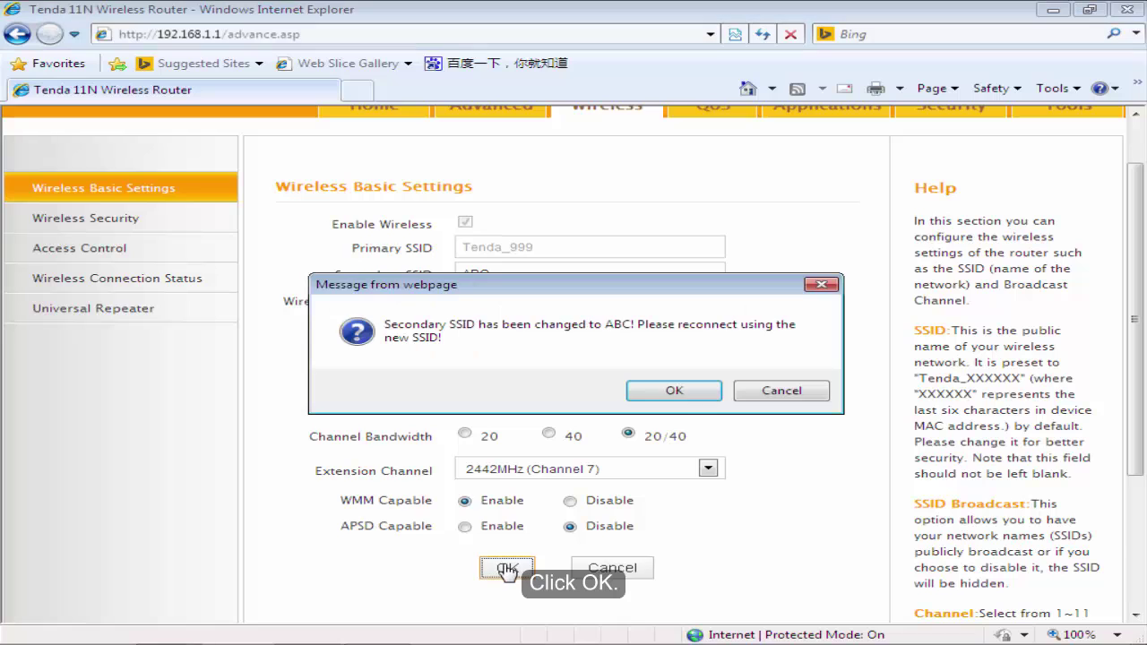
{"action": "left_click", "coordinate": [674, 394]}
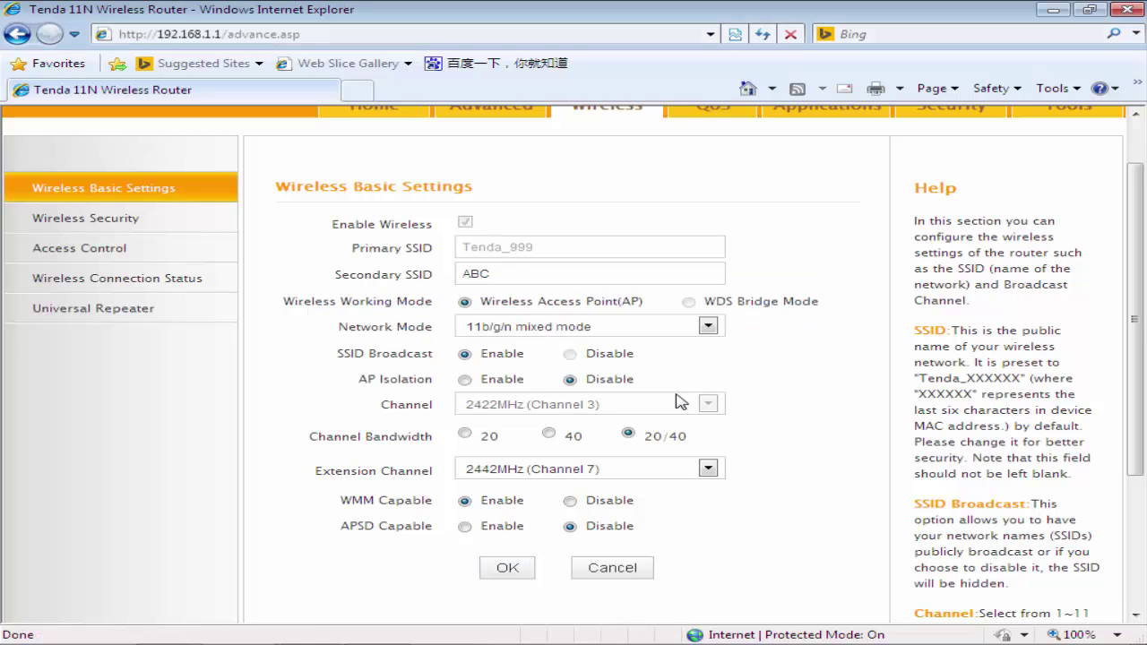
Step: In Wireless Security, select SSID ABC and set its security mode to WPA-PSK
{"action": "left_click", "coordinate": [124, 220]}
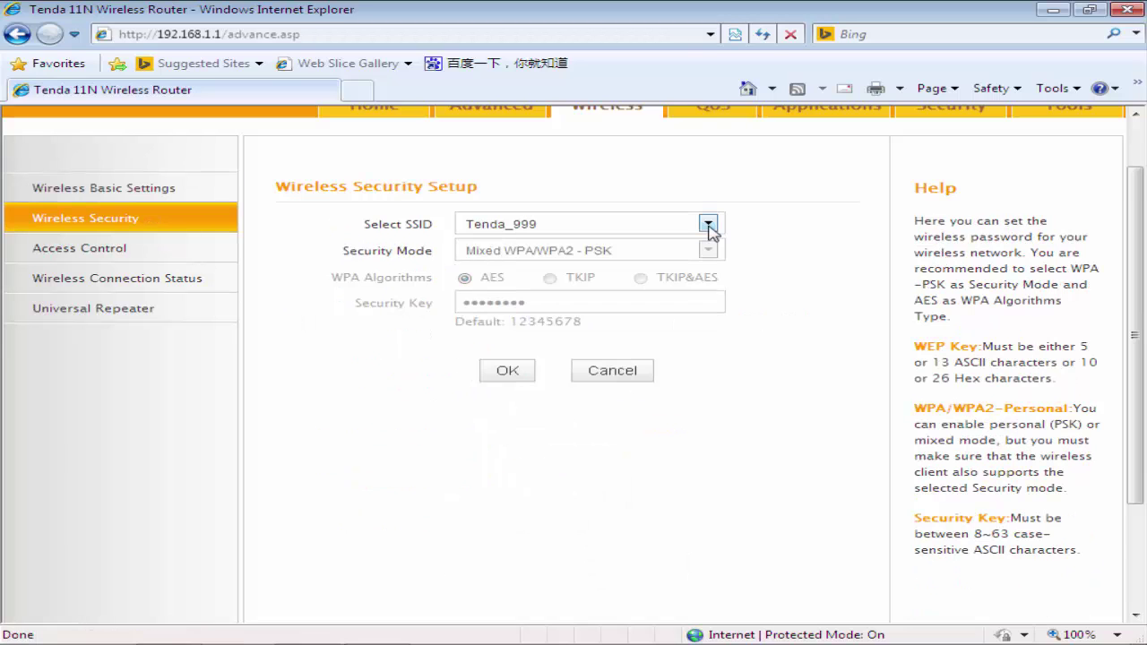
{"action": "left_click", "coordinate": [707, 225]}
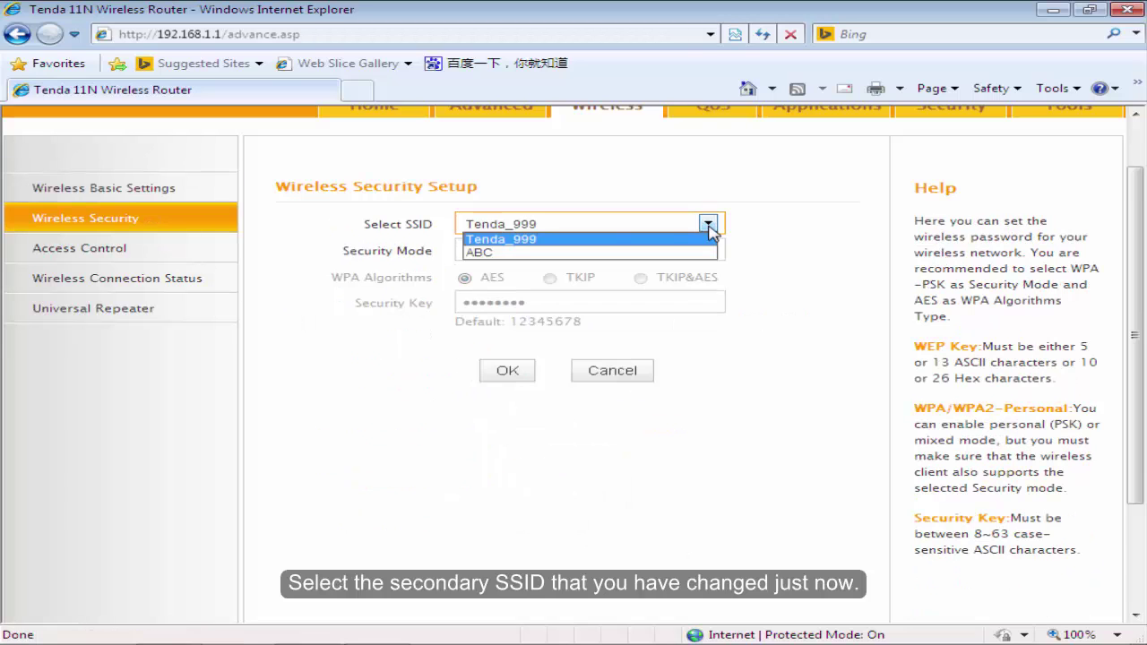
{"action": "left_click", "coordinate": [498, 253]}
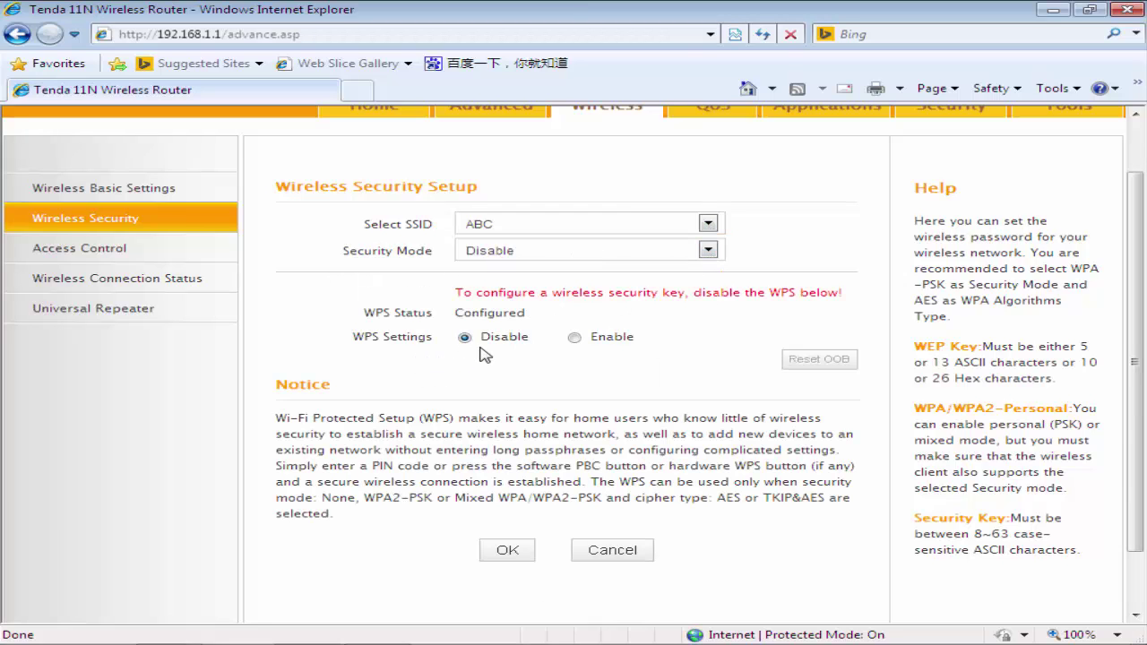
{"action": "left_click", "coordinate": [714, 253]}
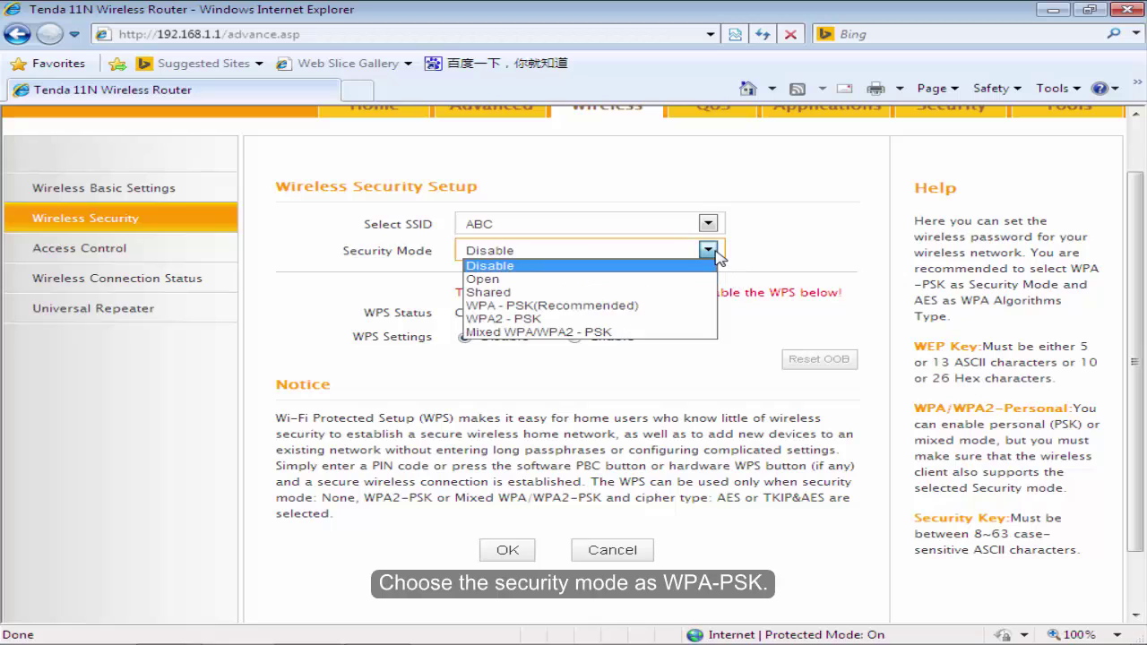
{"action": "left_click", "coordinate": [672, 307]}
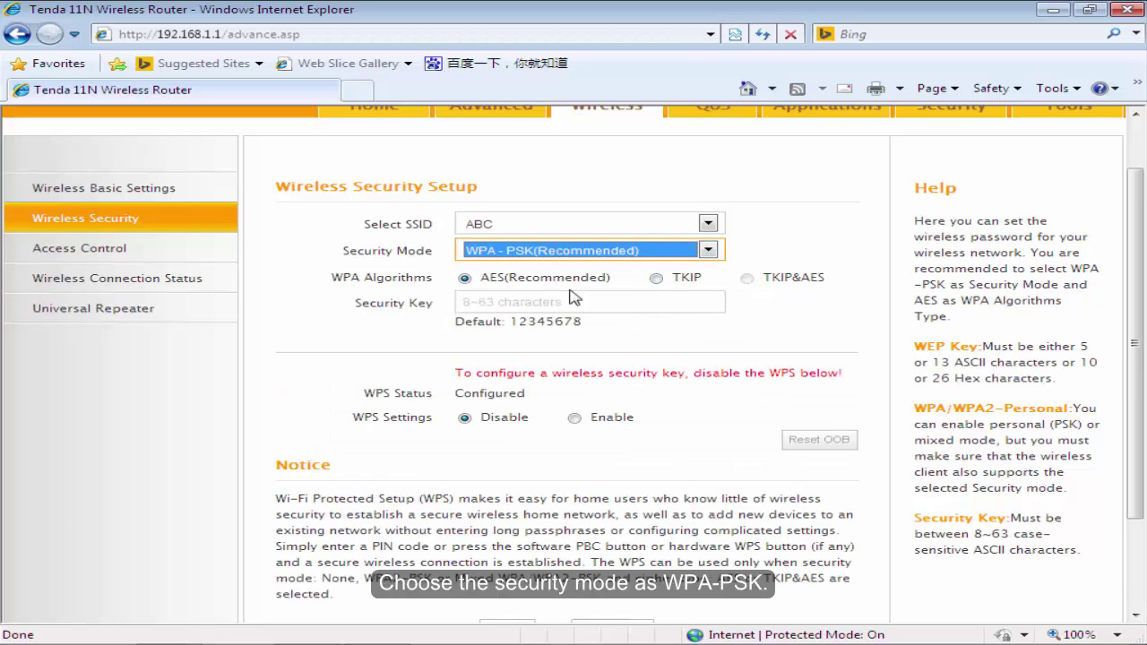
Step: Enter a new wireless security key for the ABC network
{"action": "left_click", "coordinate": [608, 304]}
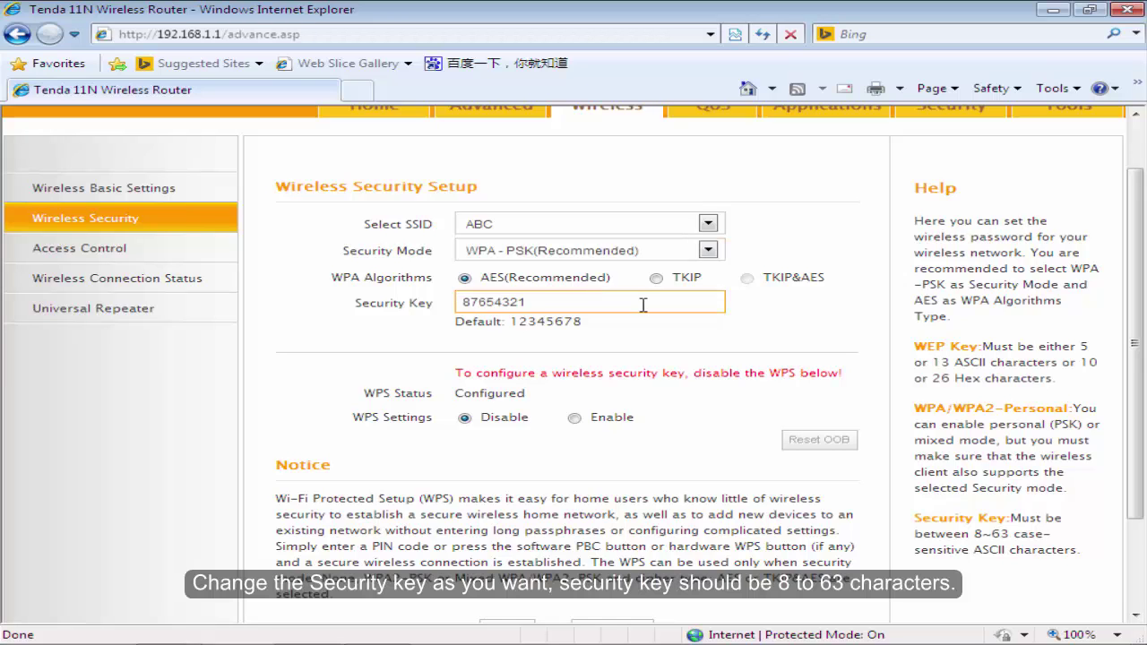
{"action": "left_click_drag", "start_coordinate": [1135, 340], "coordinate": [1134, 391]}
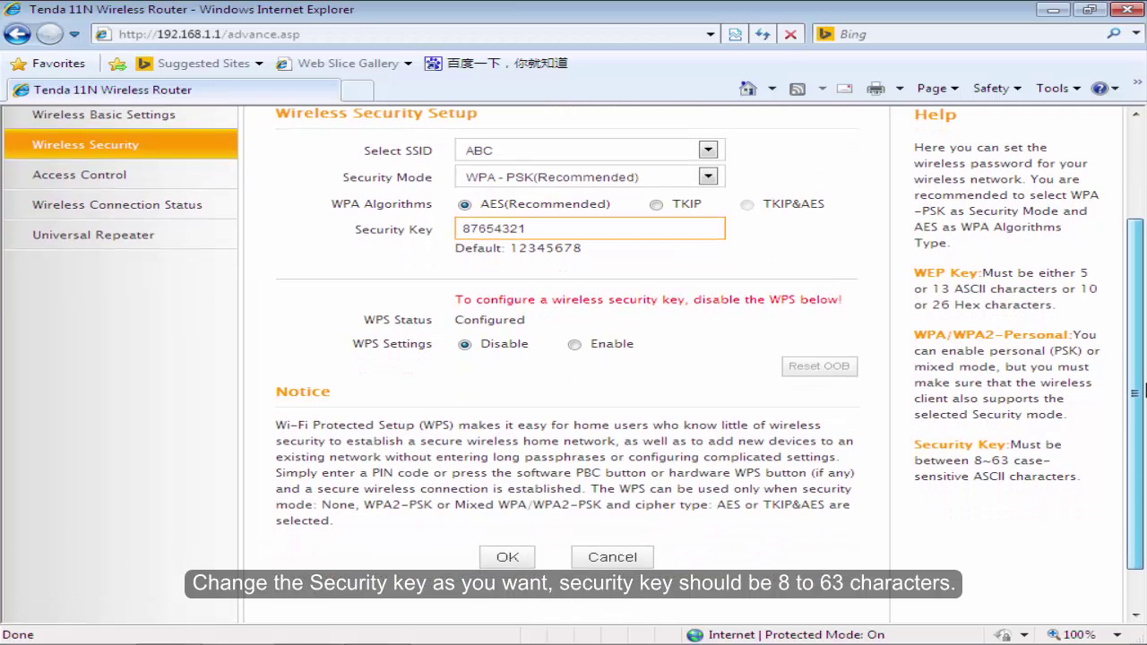
{"action": "type", "text": "0"}
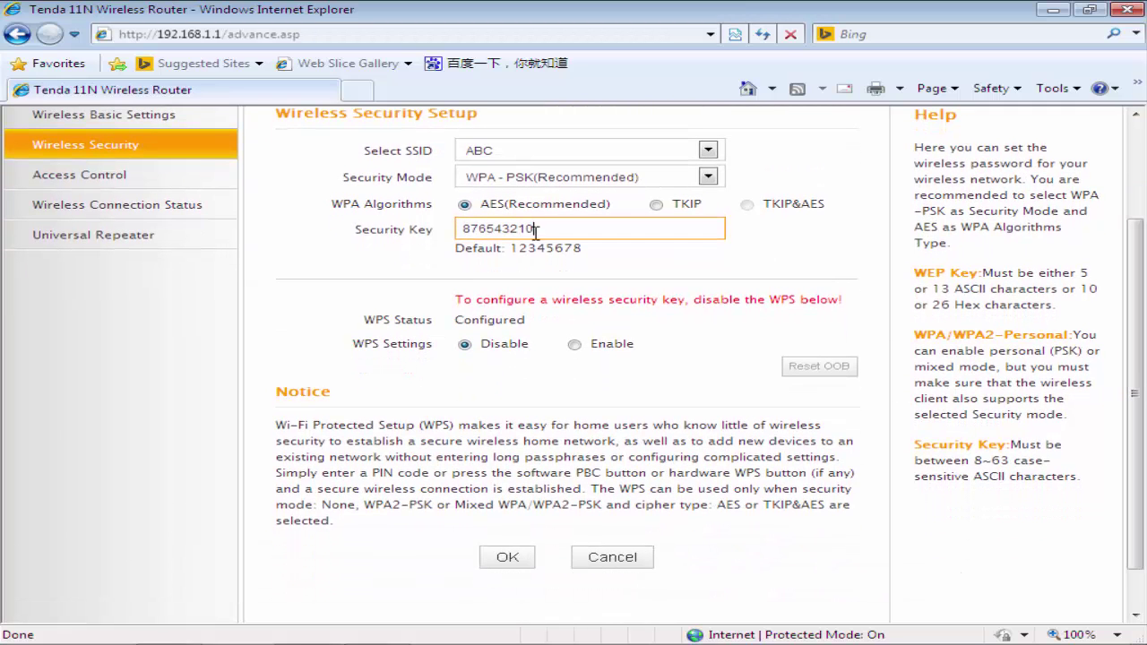